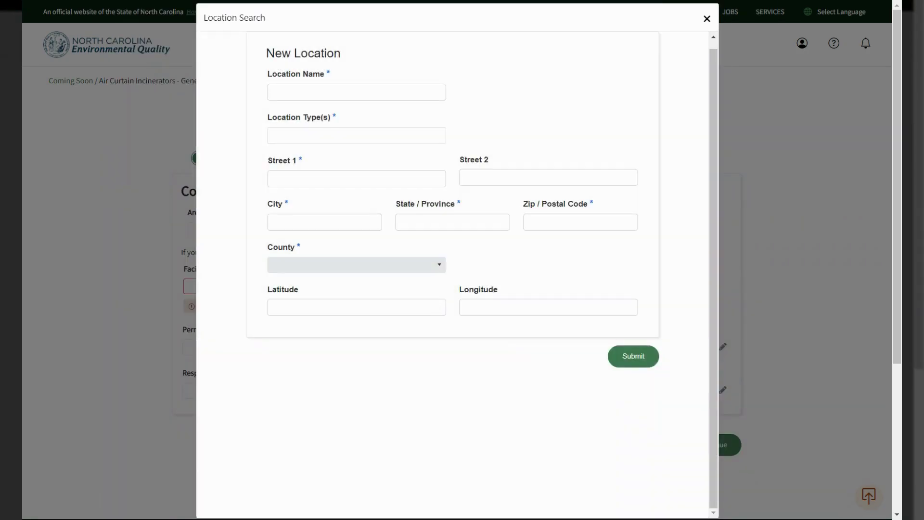
Enter 'My Test Location' as the Location Name and select Site and Project as location types.
click(327, 91)
text(My Test Location)
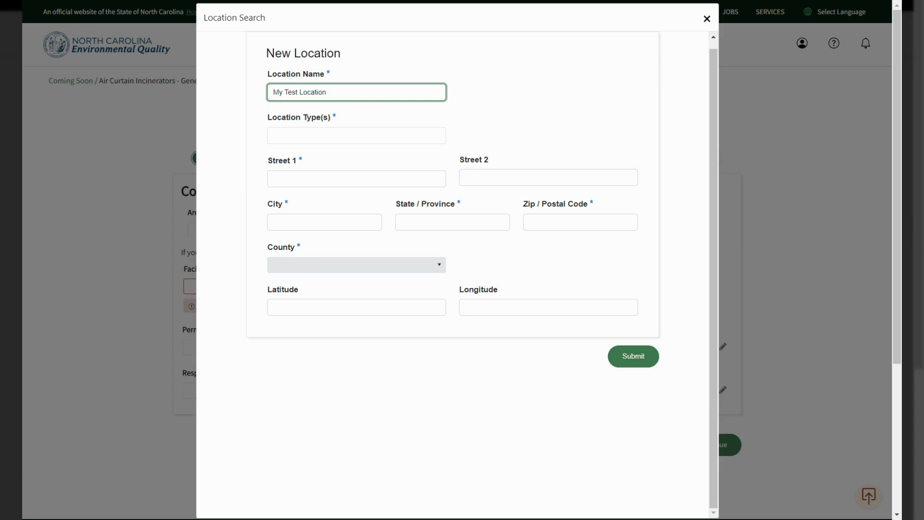
key(Tab)
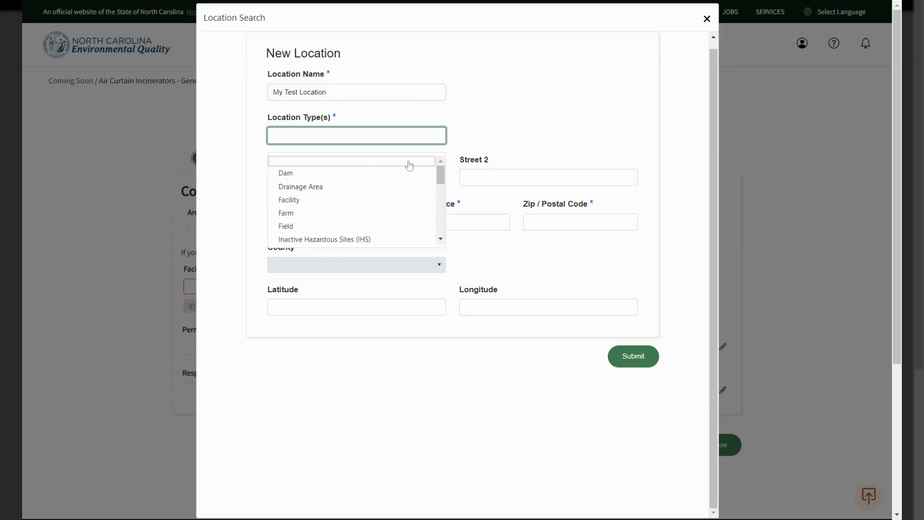
drag(441, 176, 439, 222)
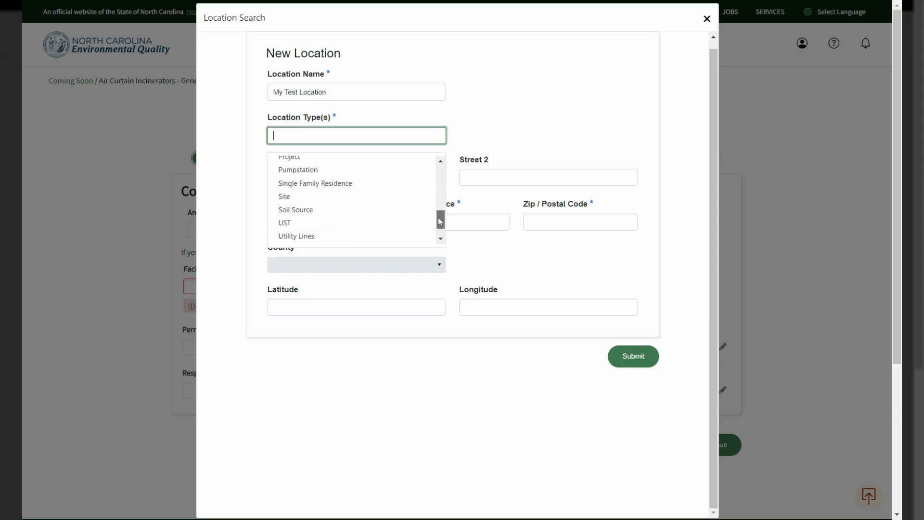
scroll(369, 222, down, 1)
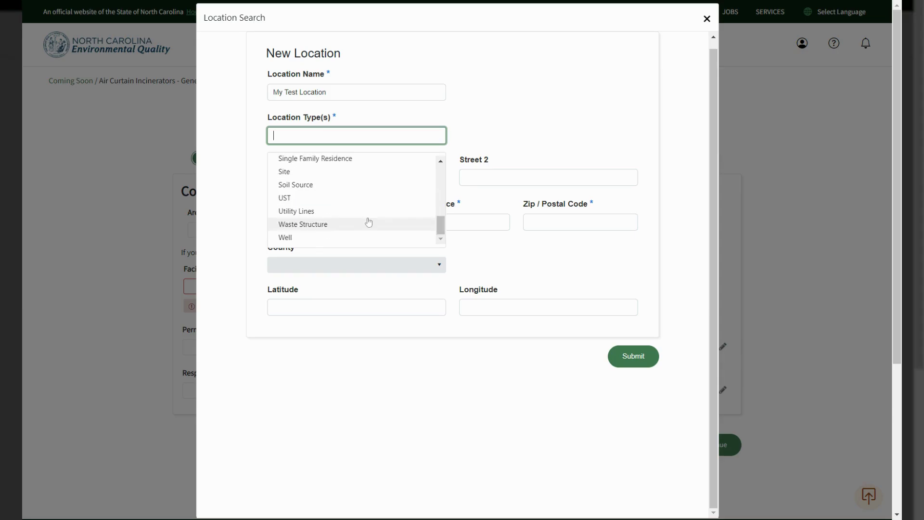
click(285, 175)
key(Down)
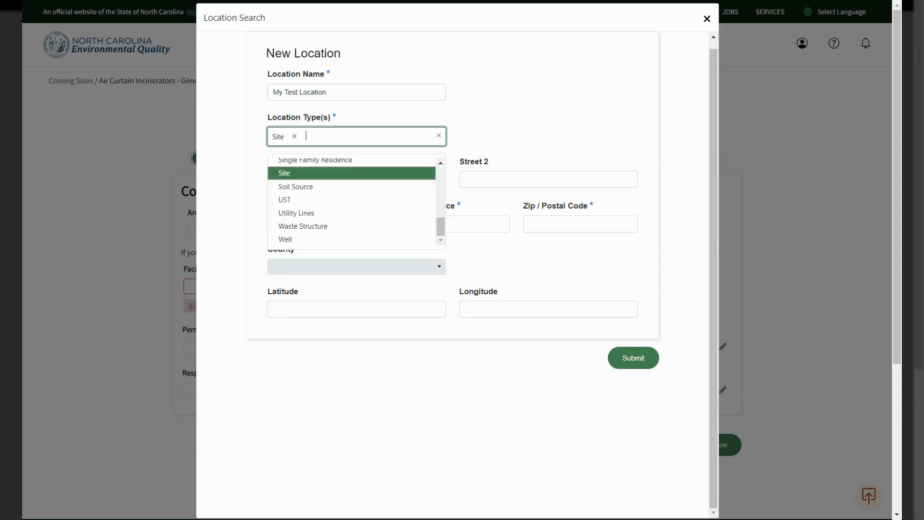
scroll(443, 171, up, 2)
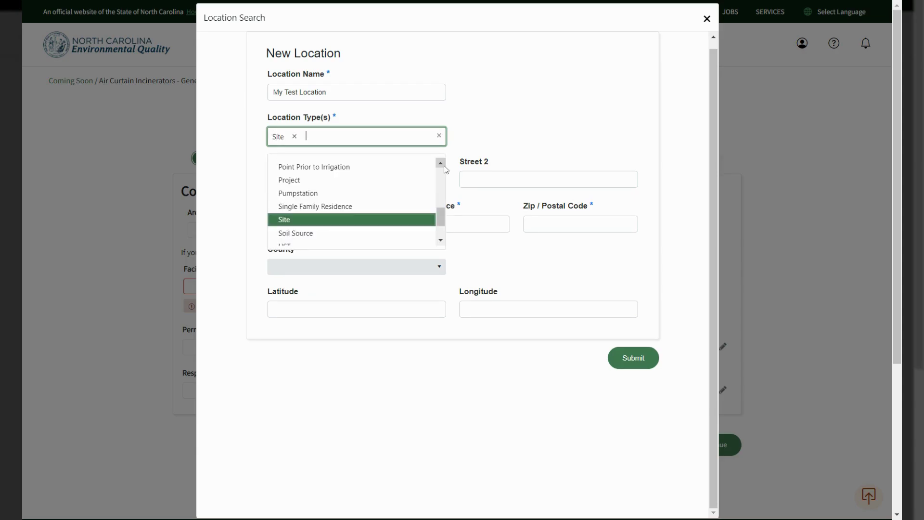
scroll(302, 214, up, 1)
click(301, 207)
Fill Street 1, City, State and Zip with 1234 Test St, Raleigh, NC, 27602.
key(Tab)
text(1234 Test St)
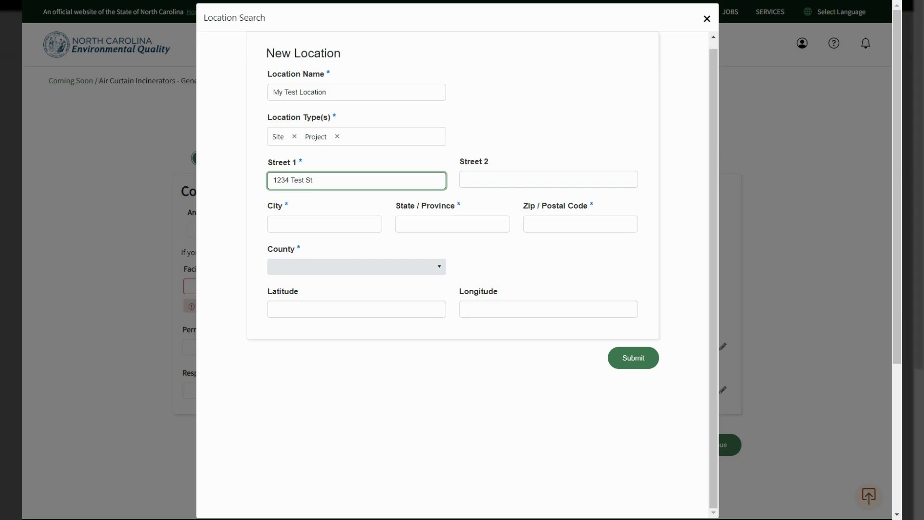
key(Tab)
text(R)
text(ai)
text(eigh)
key(Tab)
text(NC)
key(Tab)
text(27602)
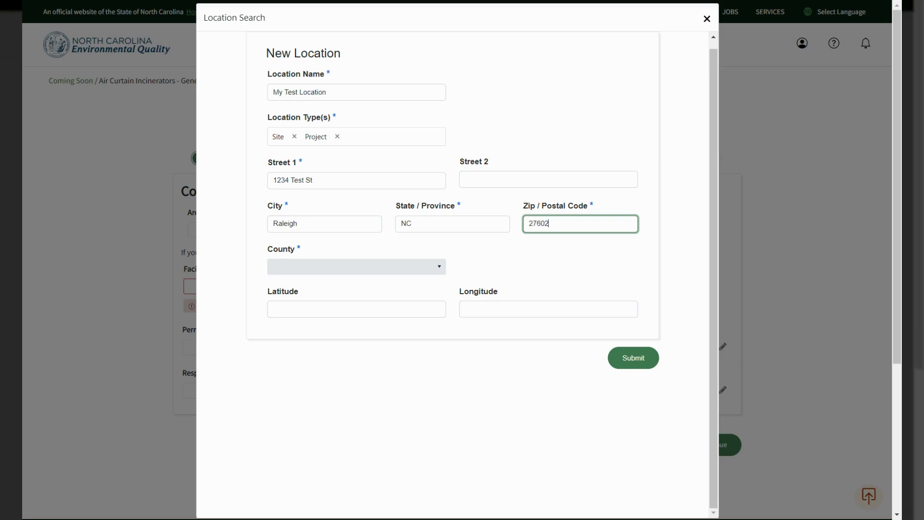
Choose Wake from the County list and submit the New Location form.
click(306, 270)
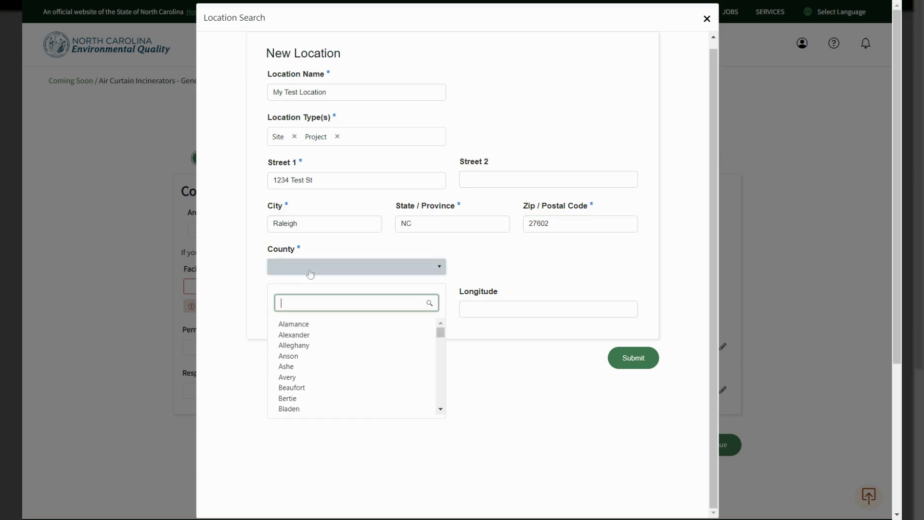
text(wak)
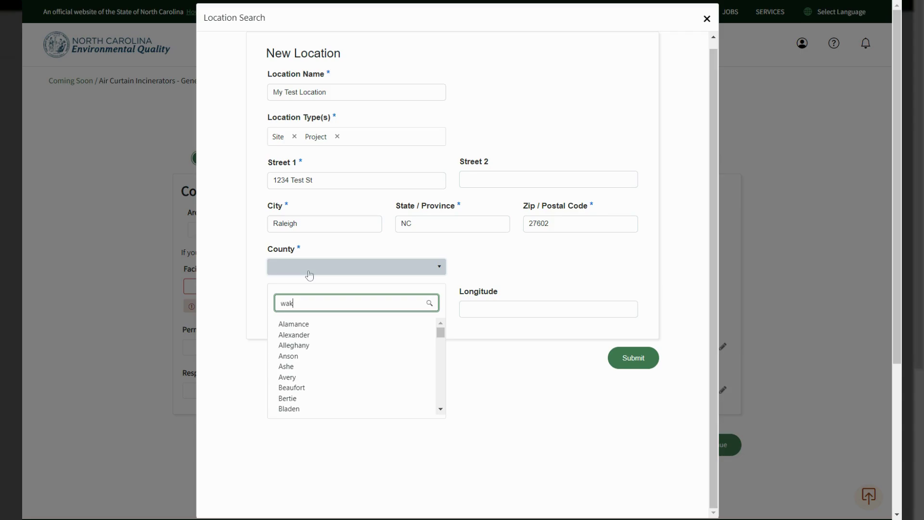
key(Return)
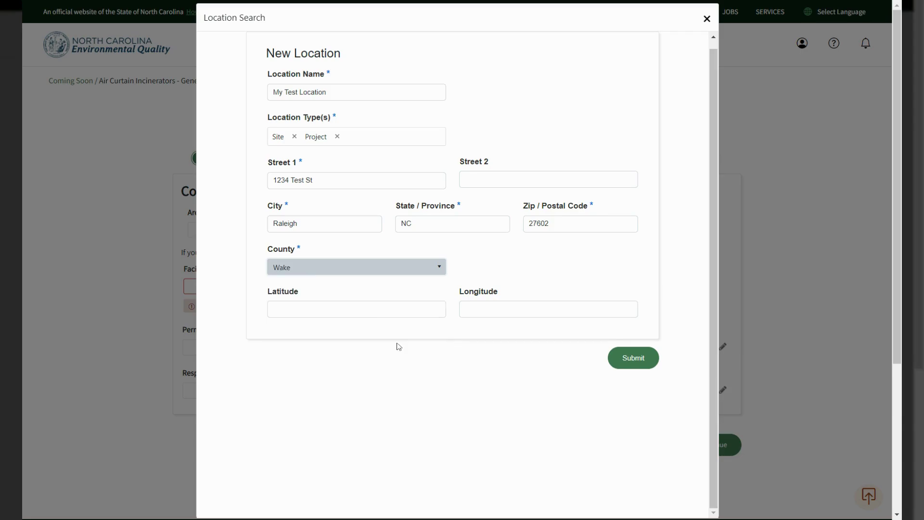
click(635, 363)
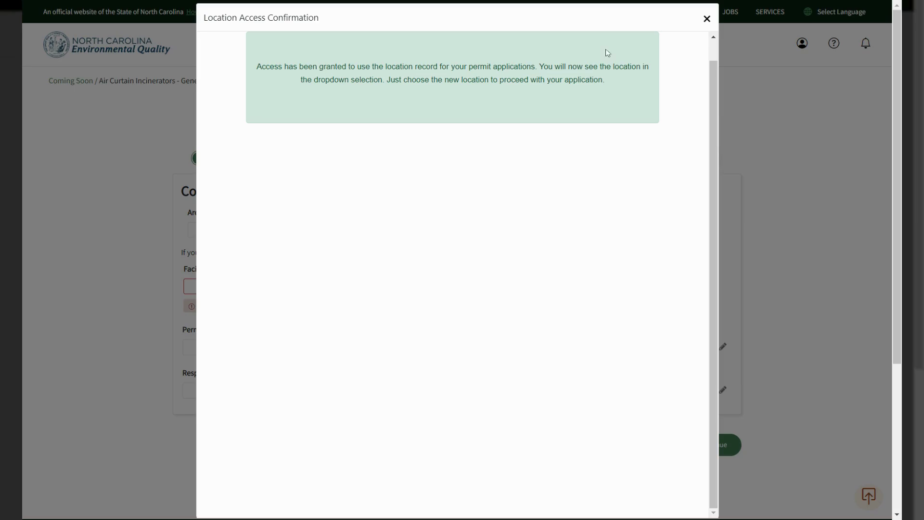
Close the access confirmation and check that the Facility/Site/Location list offers My Test Location.
click(707, 20)
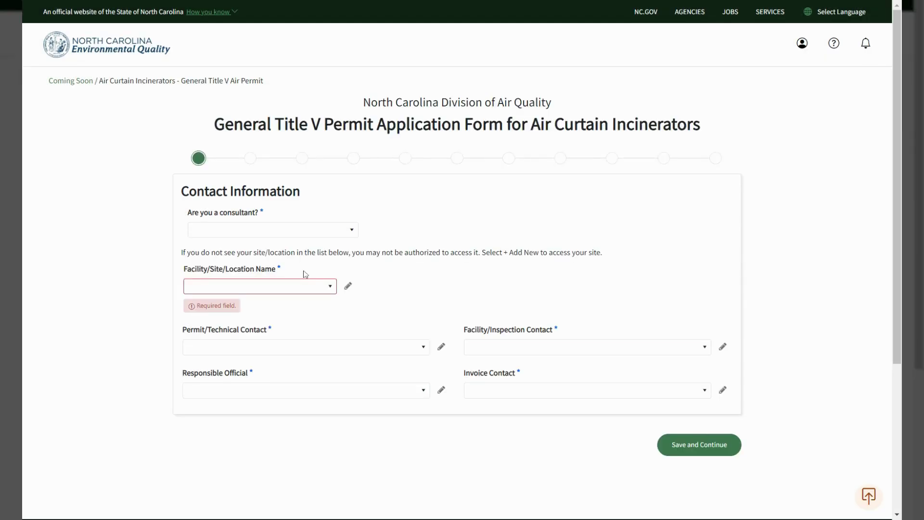
click(332, 289)
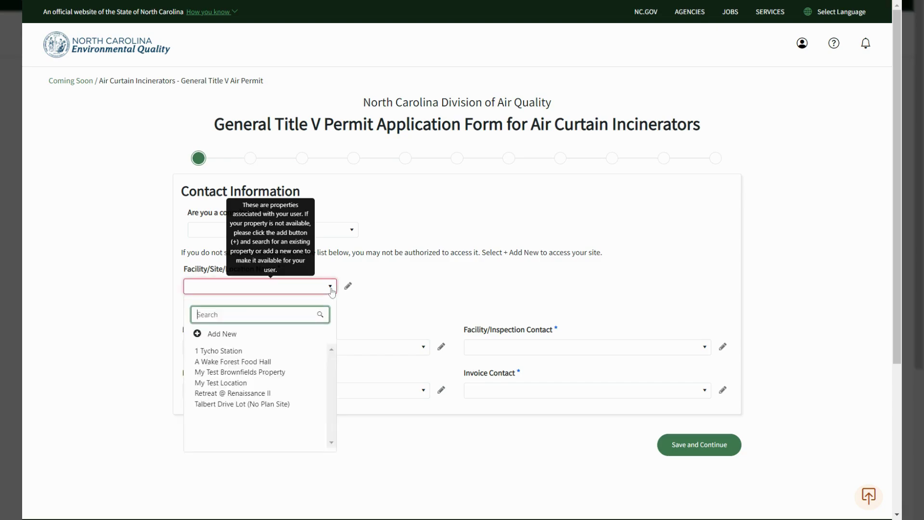